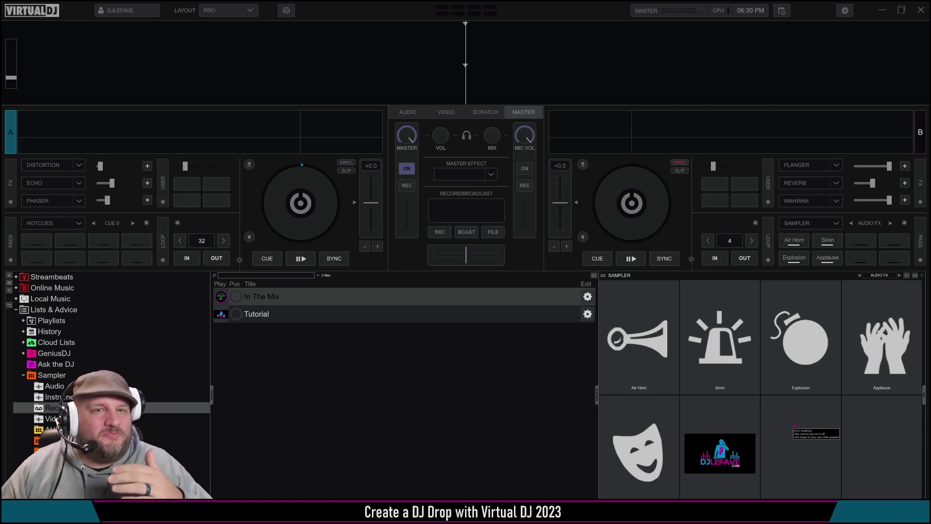
# Step: Preview the DJLEFAVE drop, then display key R's sampler_rec 'master' action in keyboard mapping
pyautogui.click(734, 463)
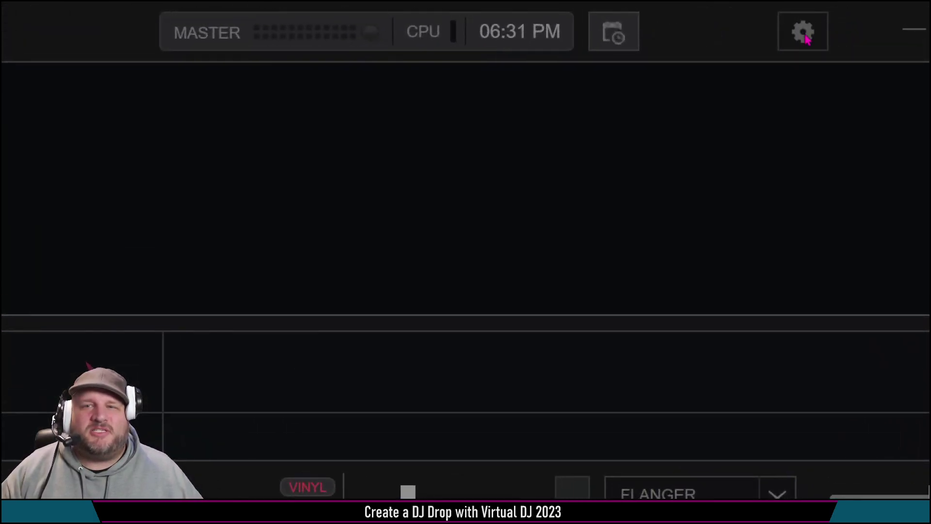
pyautogui.click(805, 35)
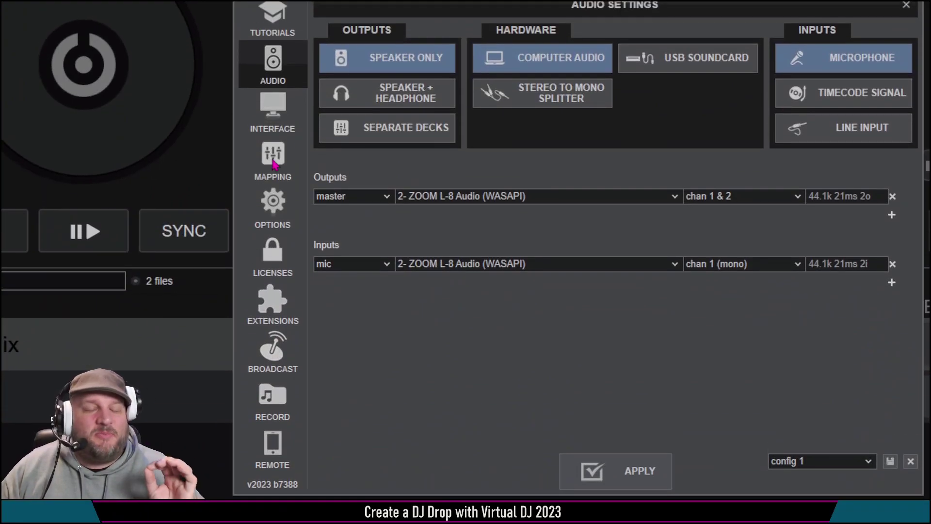
pyautogui.click(273, 160)
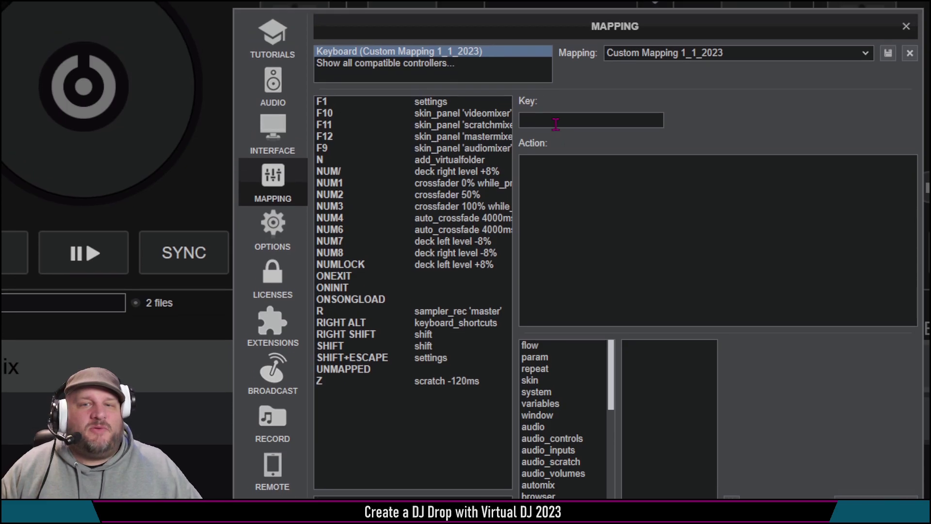
pyautogui.click(555, 125)
pyautogui.press('r')
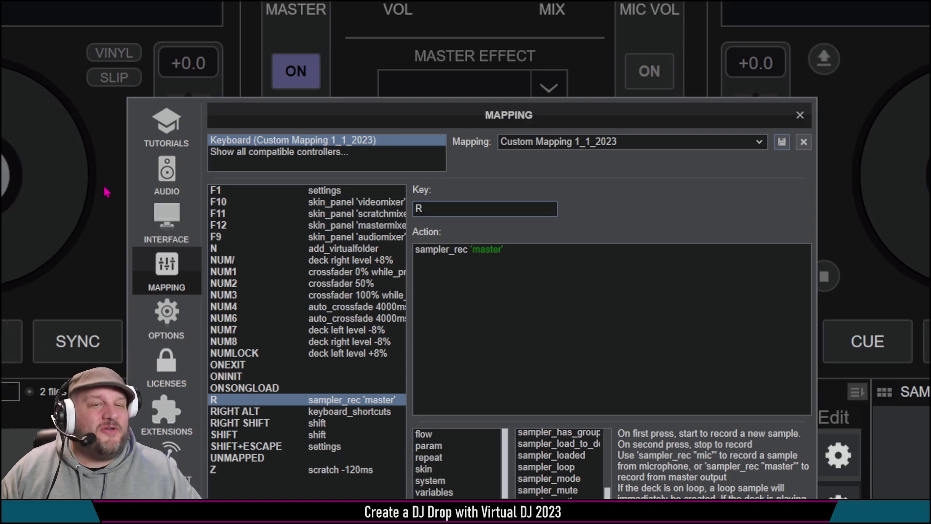
# Step: Re-add the microphone input on ZOOM L-8 Audio (WASAPI), limited to chan 1
pyautogui.click(181, 179)
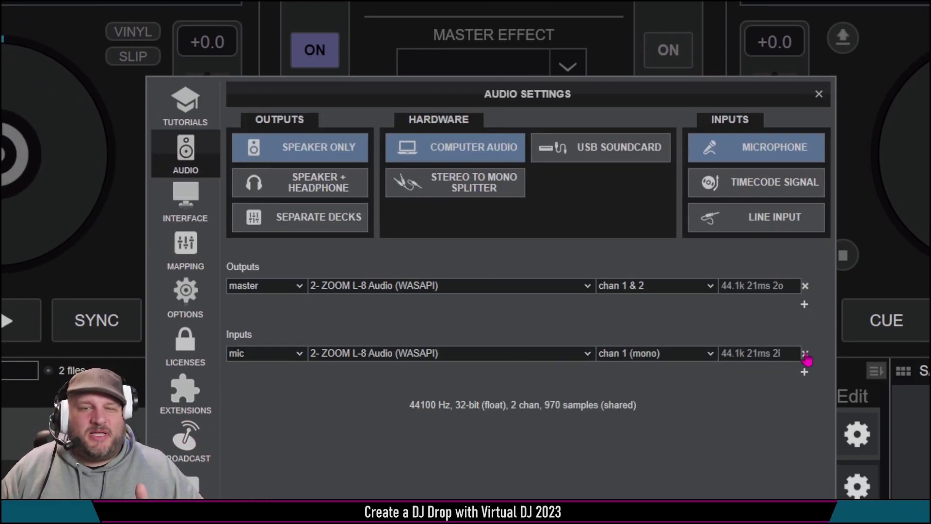
pyautogui.click(805, 355)
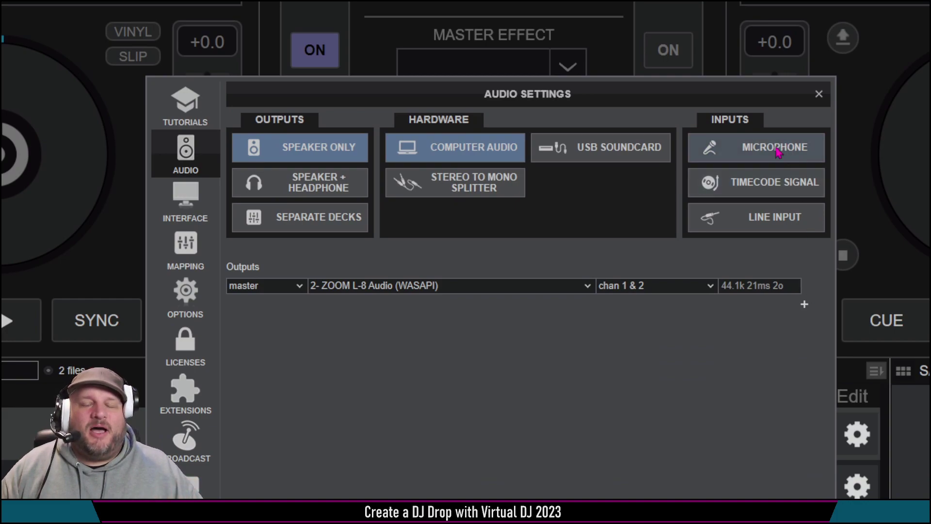
pyautogui.click(761, 149)
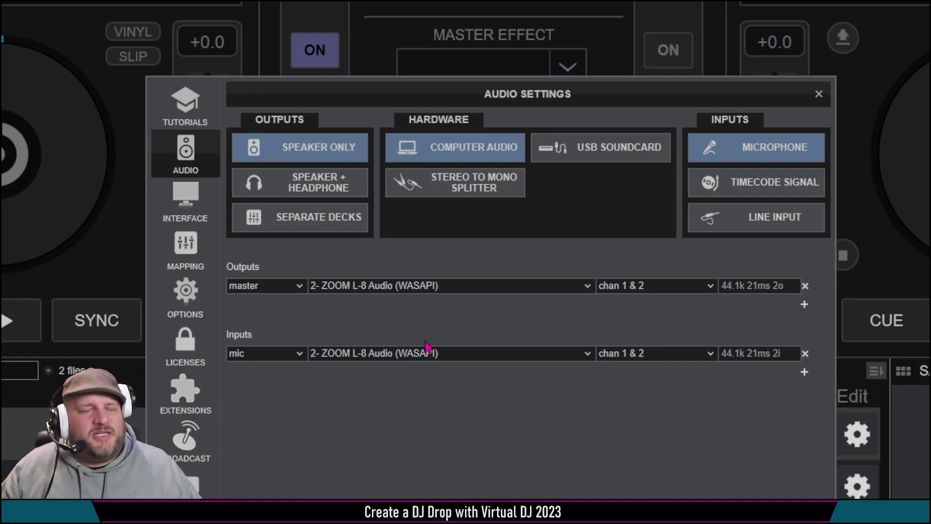
pyautogui.moveTo(463, 355)
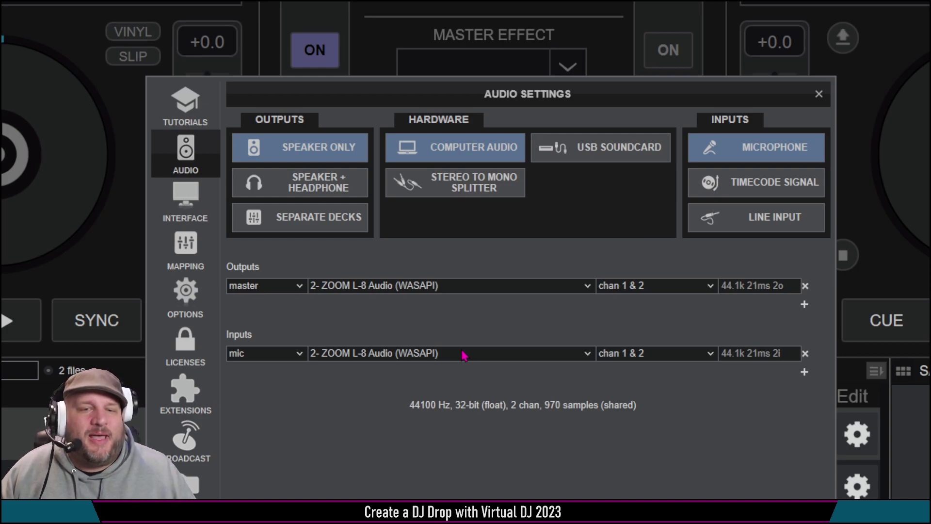
pyautogui.click(632, 353)
pyautogui.press('BackSpace')
pyautogui.press('BackSpace')
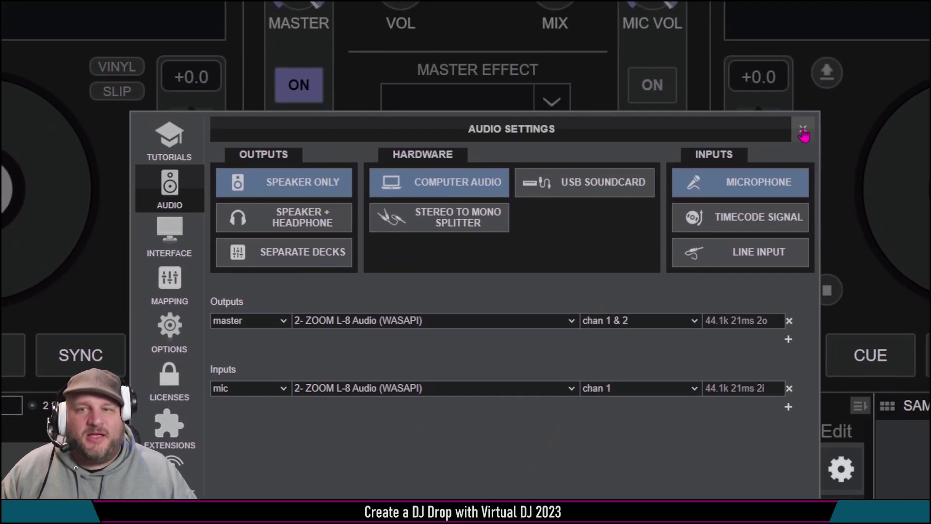
# Step: Close the audio settings and toggle the microphone channel on, then back off
pyautogui.click(818, 96)
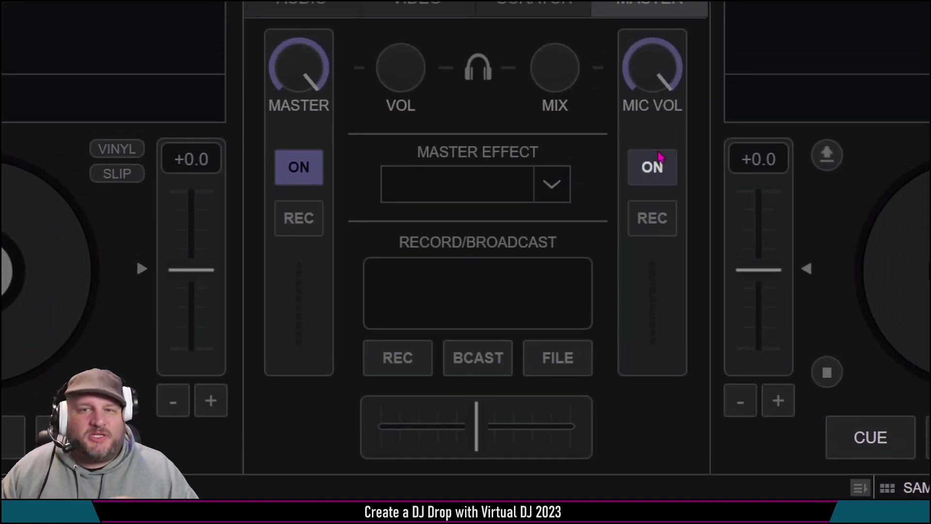
pyautogui.click(660, 168)
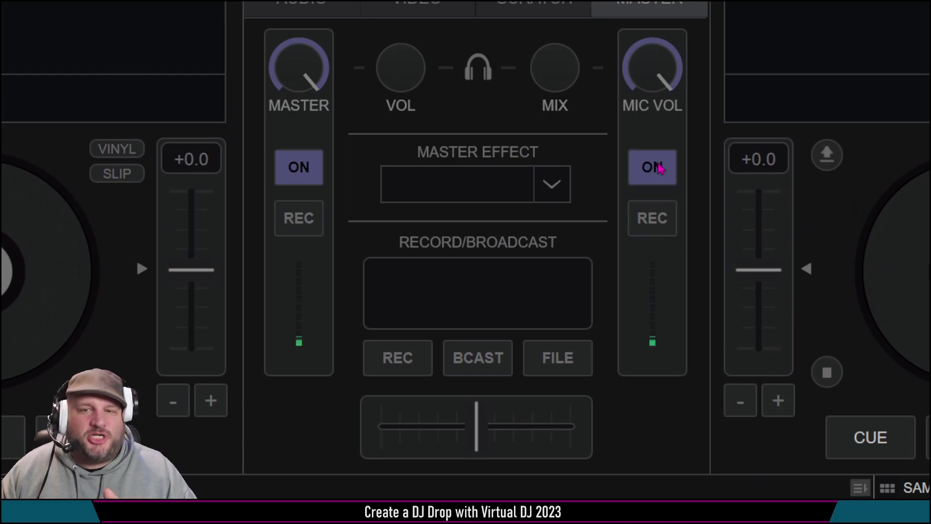
pyautogui.click(661, 168)
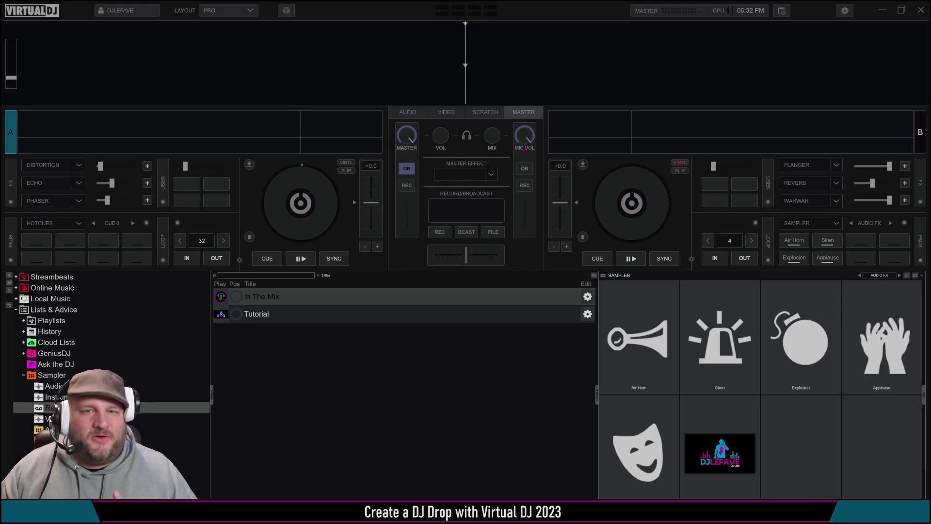
# Step: Record a microphone sample with the mic REC button, saving it as 'mic'
pyautogui.click(525, 168)
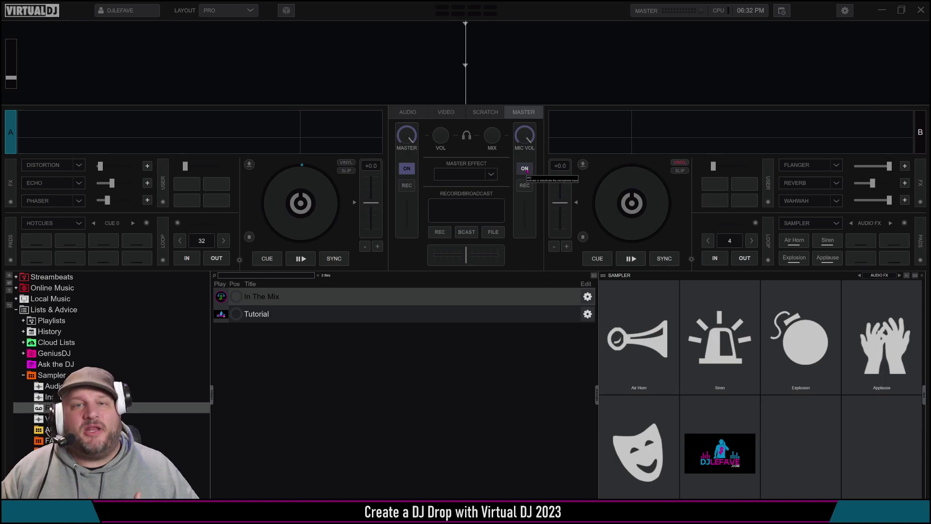
pyautogui.click(526, 185)
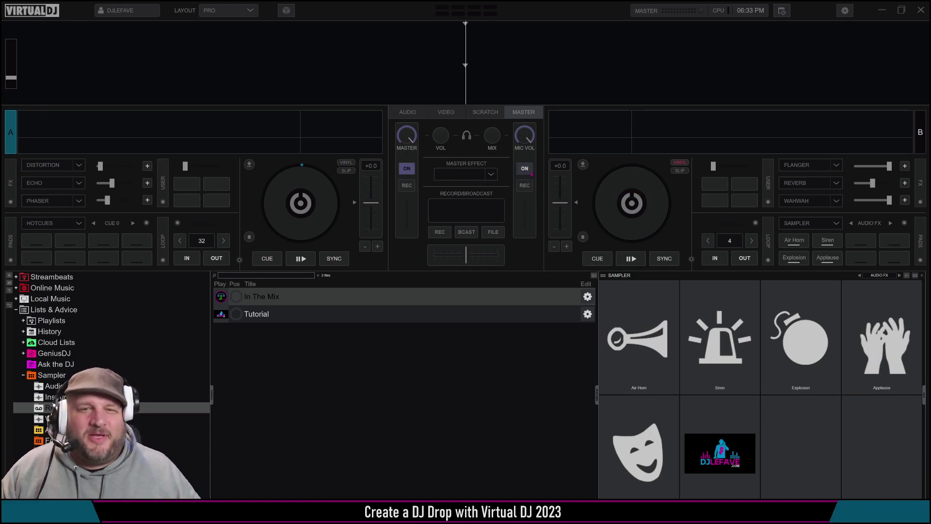
pyautogui.click(526, 170)
pyautogui.click(526, 186)
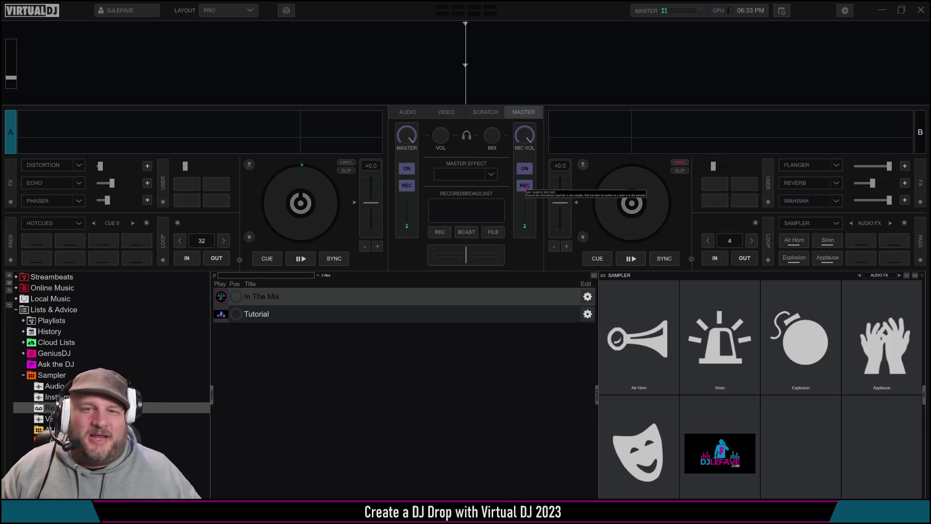
pyautogui.click(527, 186)
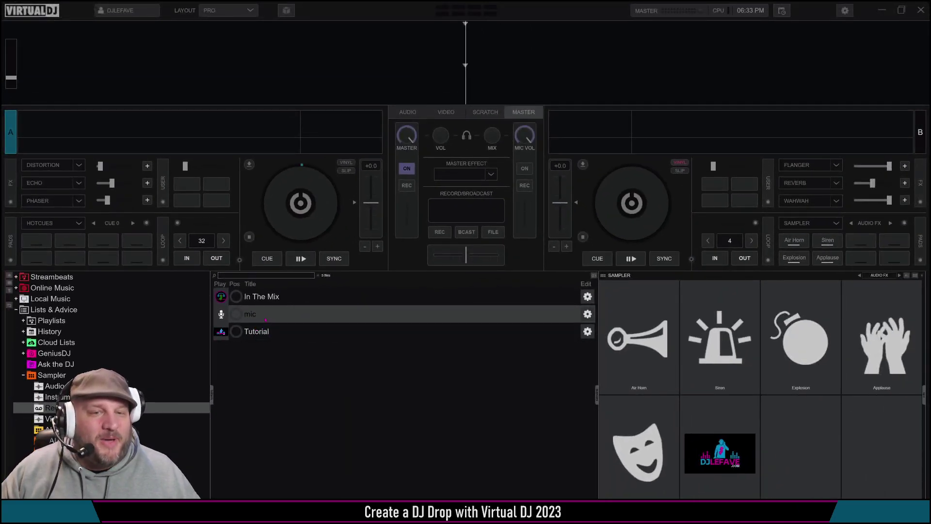
# Step: Load the 'mic' recording onto deck A and play it
pyautogui.moveTo(267, 318); pyautogui.dragTo(206, 130)
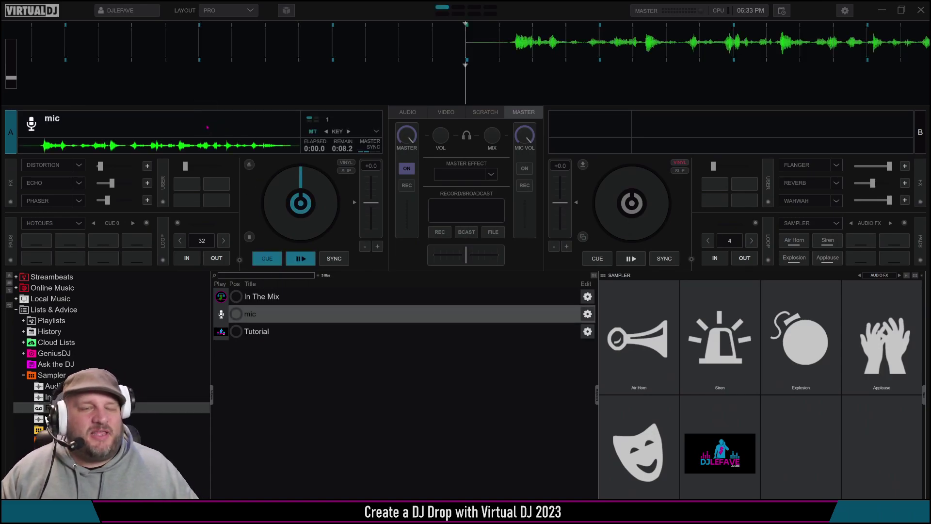
pyautogui.press('space')
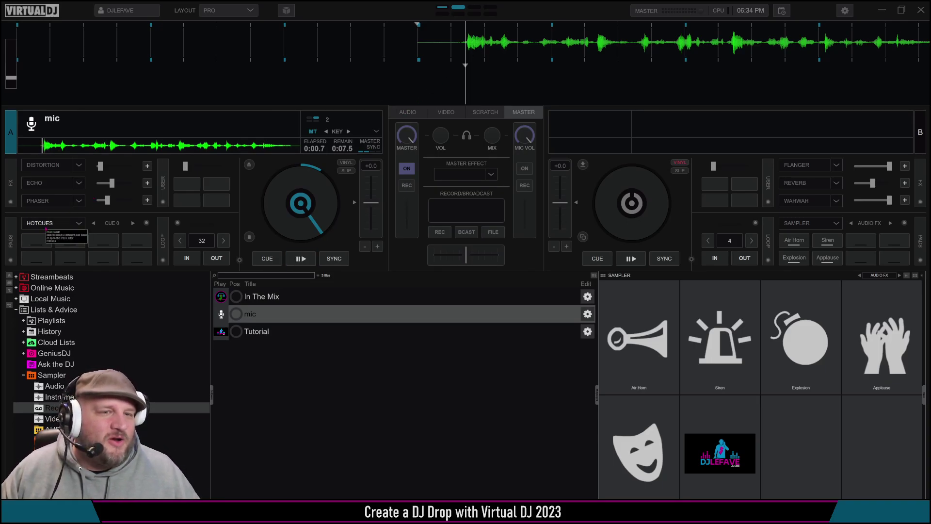
# Step: Set Cue 1 at the start of the mic recording, play it, and replay from Cue 1
pyautogui.click(37, 240)
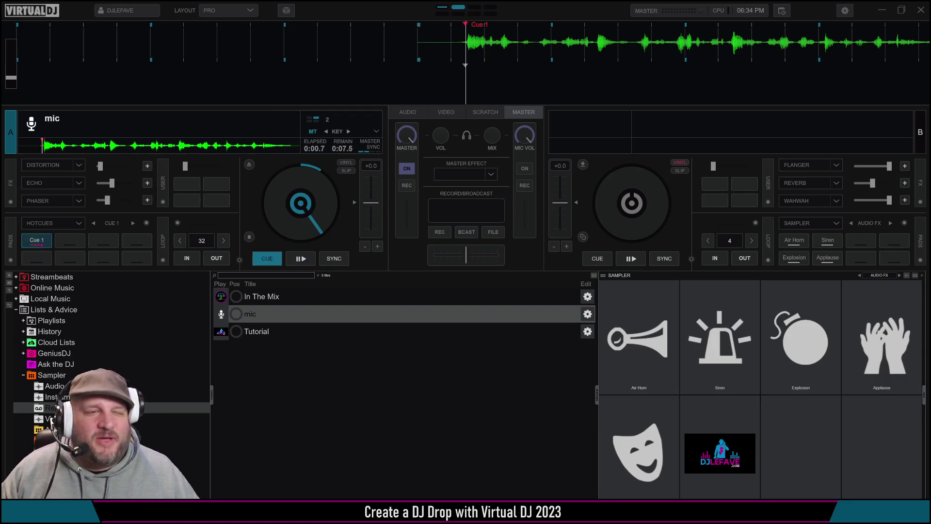
pyautogui.press('space')
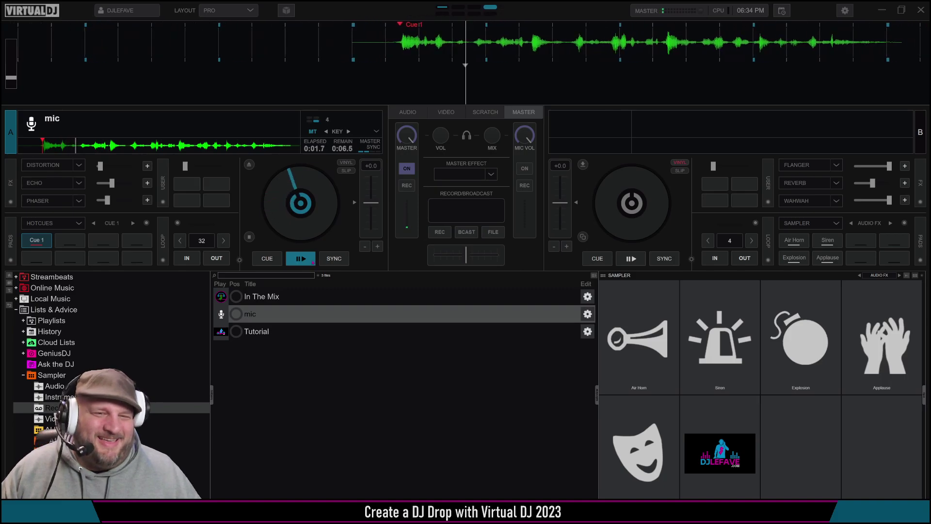
pyautogui.press('1')
pyautogui.press('1')
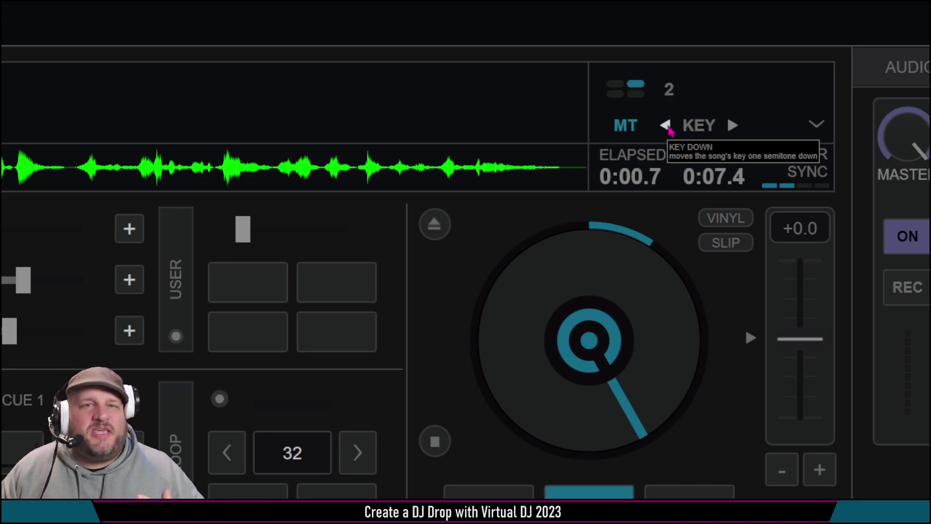
# Step: Try the key at -3 and -2 while replaying from the cue, then enable Distortion on deck A
pyautogui.click(668, 129)
pyautogui.click(668, 129)
pyautogui.click(668, 128)
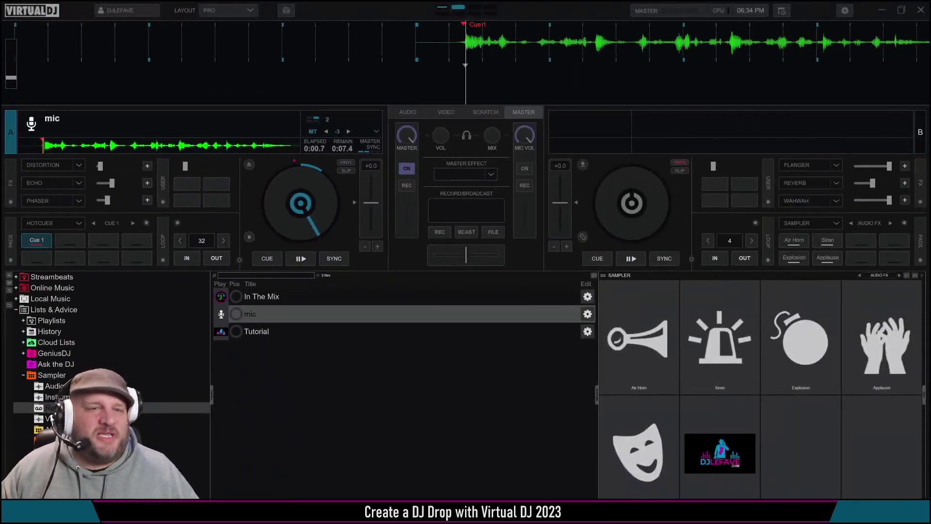
pyautogui.click(301, 258)
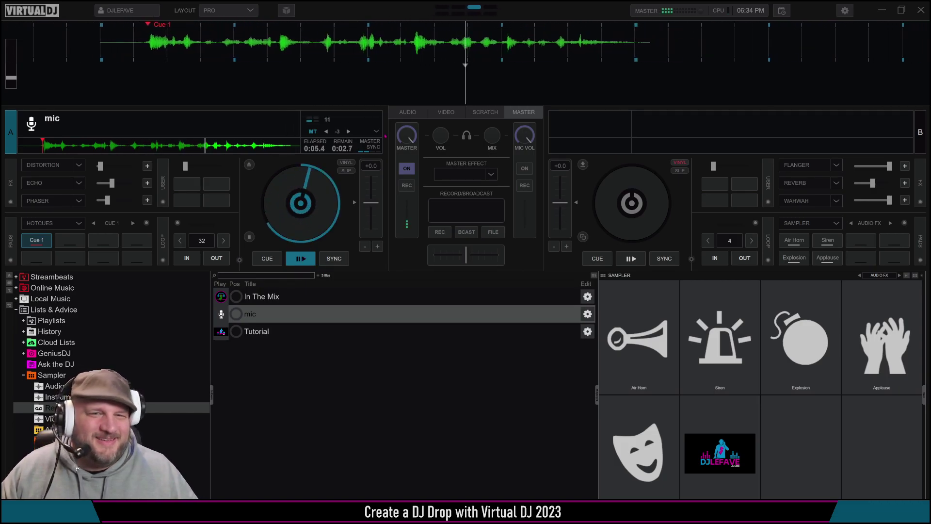
pyautogui.click(349, 132)
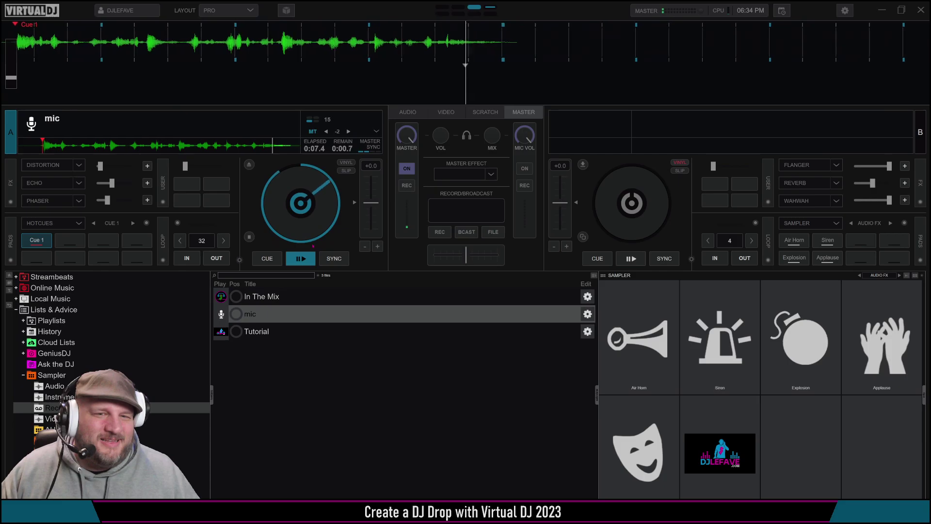
pyautogui.click(308, 265)
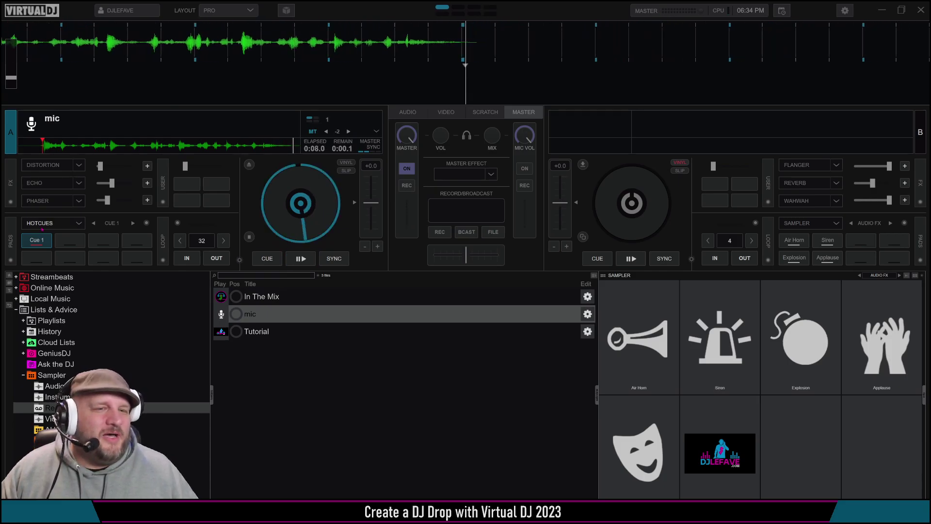
pyautogui.click(309, 260)
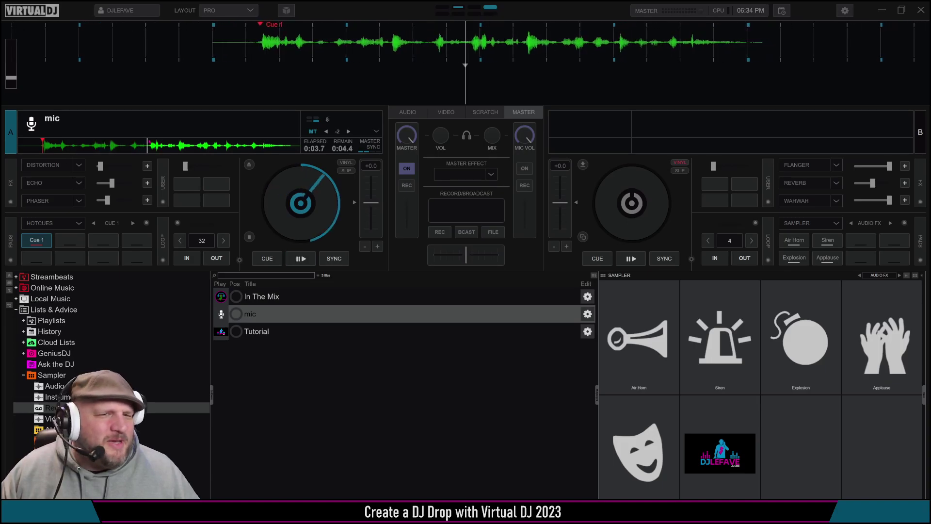
pyautogui.click(300, 258)
pyautogui.click(300, 258)
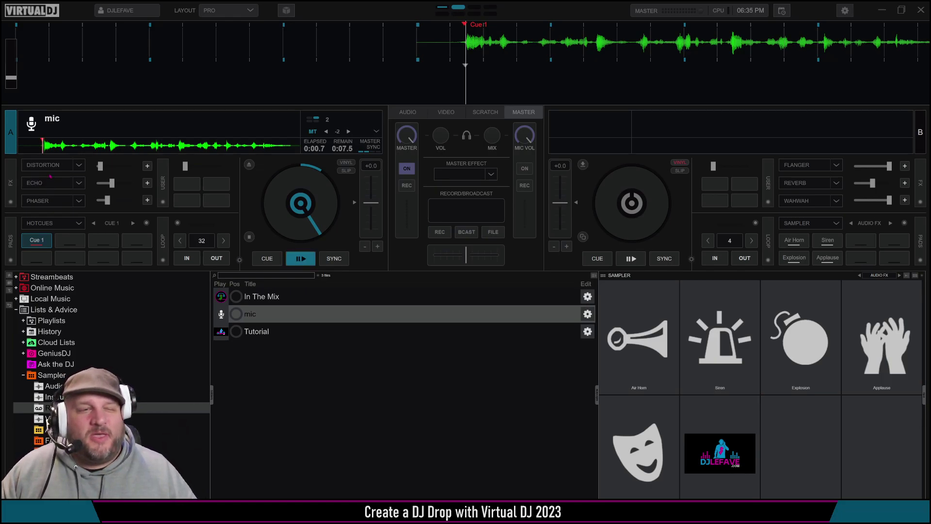
pyautogui.click(67, 165)
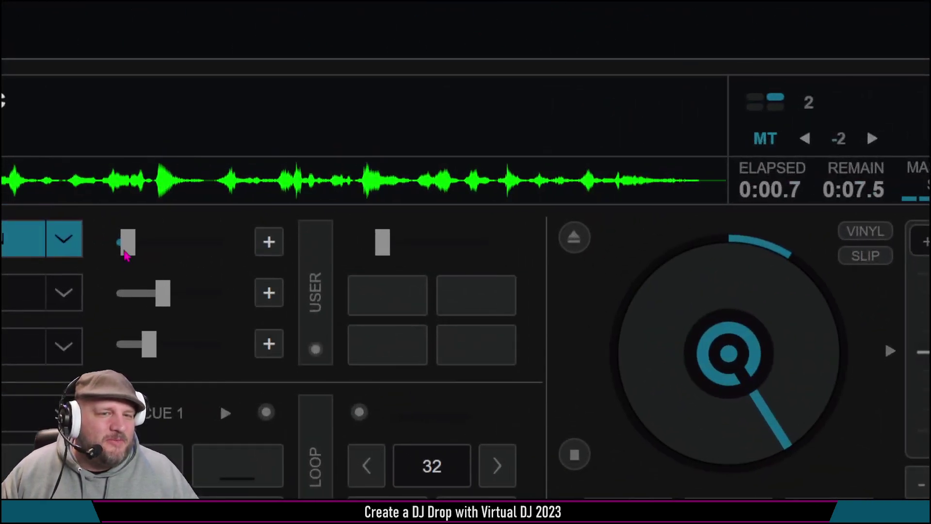
# Step: Set Distortion to about 13%, check the Deck 1 effects list, and play the mic track while recording
pyautogui.moveTo(125, 256); pyautogui.dragTo(128, 256)
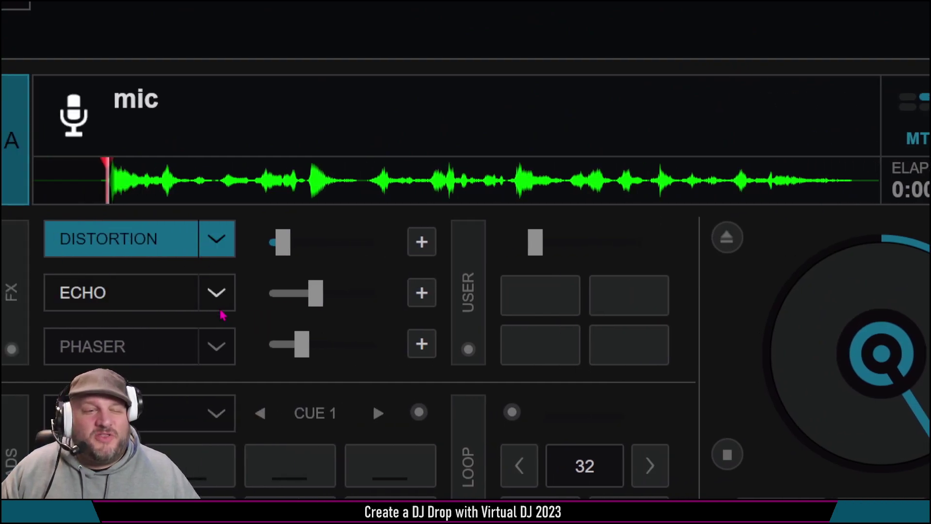
pyautogui.click(218, 294)
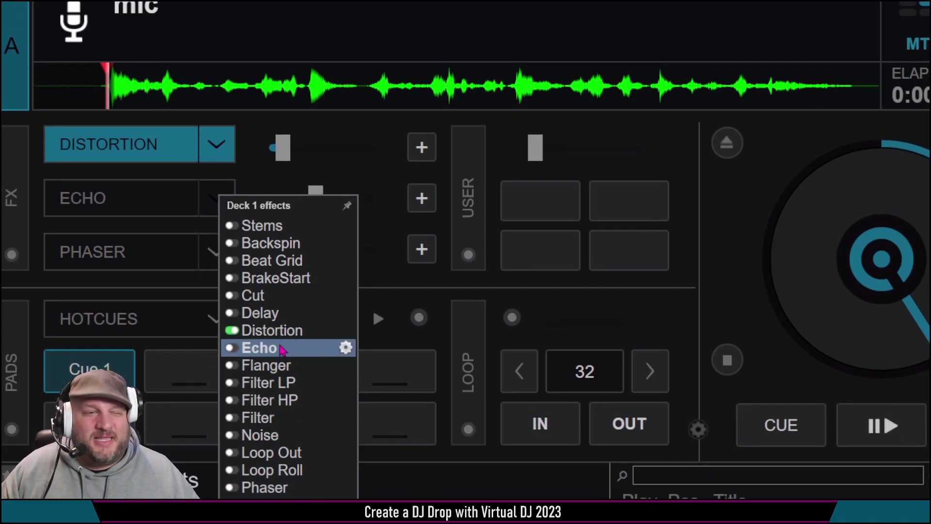
pyautogui.click(283, 349)
pyautogui.click(209, 196)
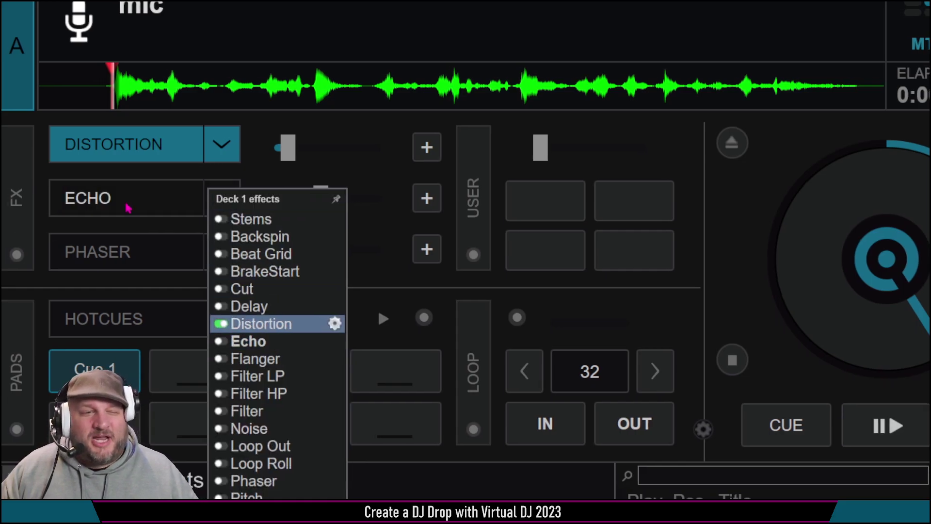
pyautogui.click(390, 240)
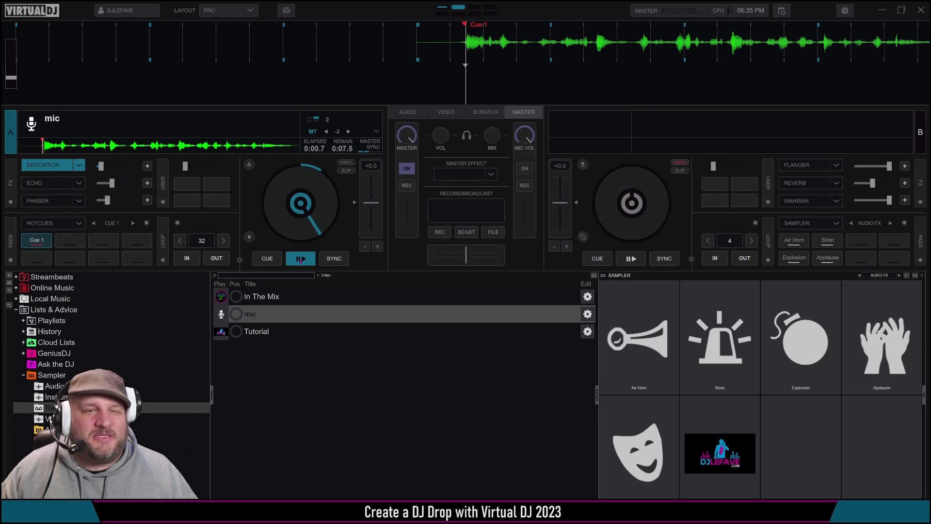
pyautogui.click(299, 259)
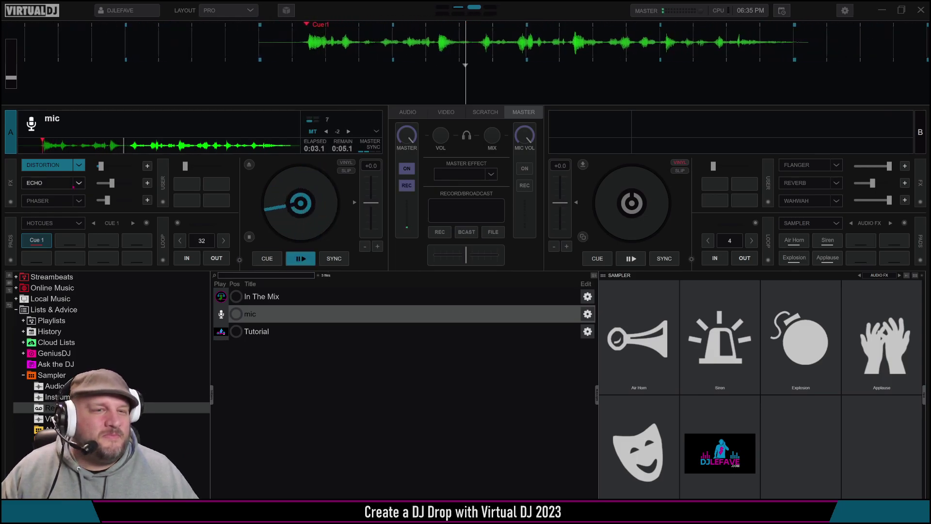
# Step: Turn on Echo during playback, then bring up options for the new 'master' recording
pyautogui.click(40, 184)
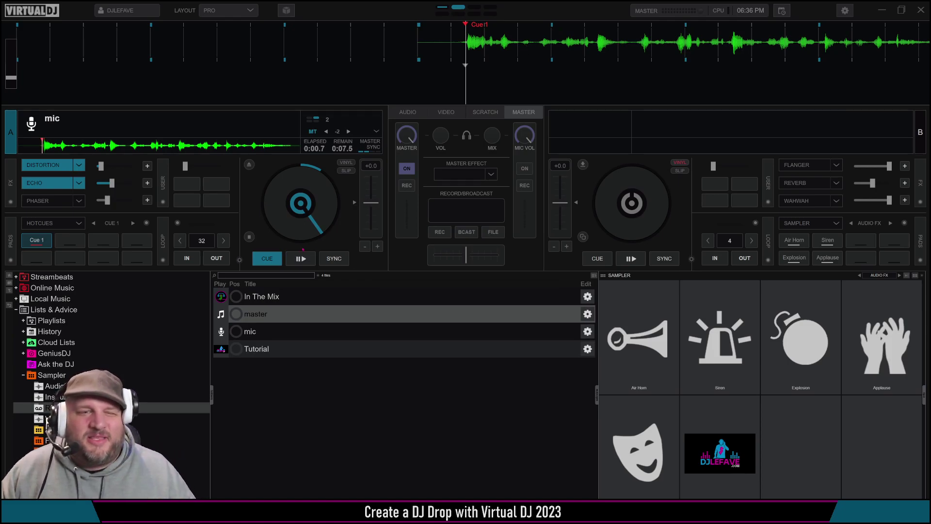
pyautogui.rightClick(333, 317)
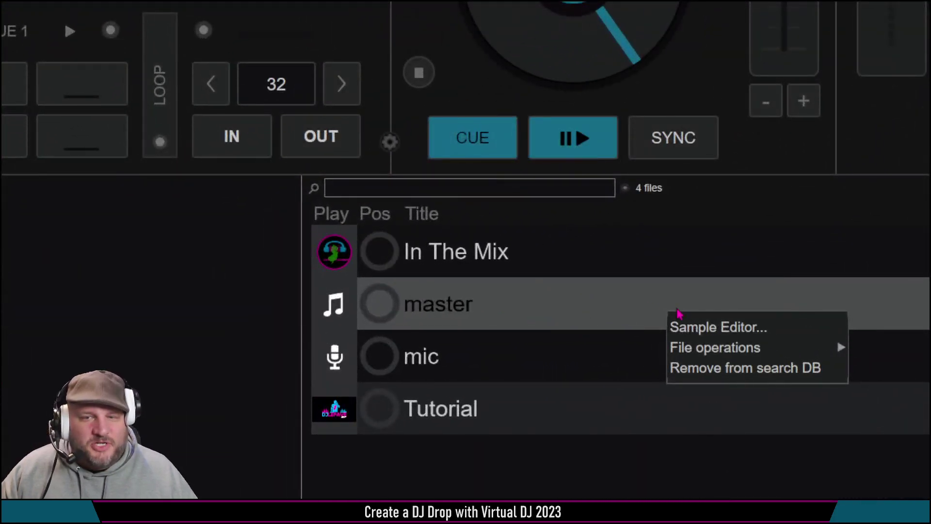
# Step: In the Sample Editor, rename 'master' to 'Example Drop', set a thumbs-up icon, and save
pyautogui.click(734, 332)
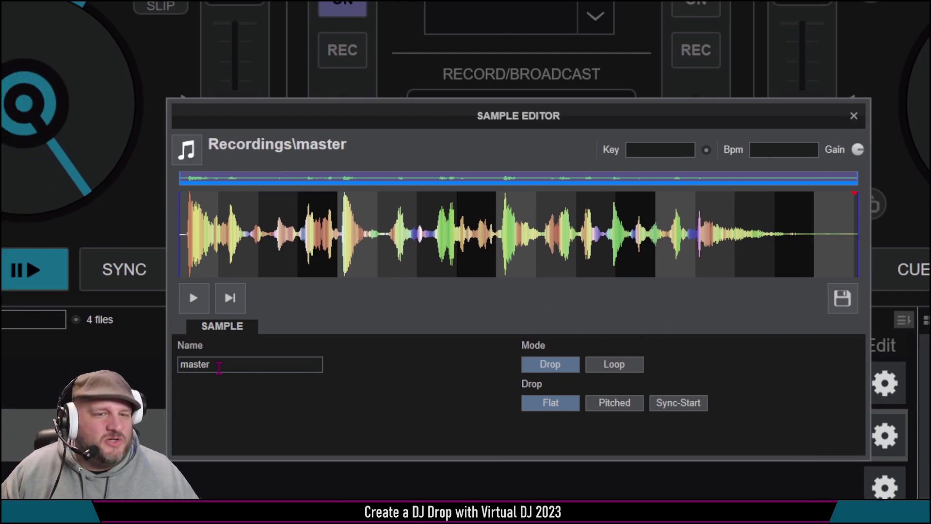
pyautogui.moveTo(151, 365); pyautogui.dragTo(102, 367)
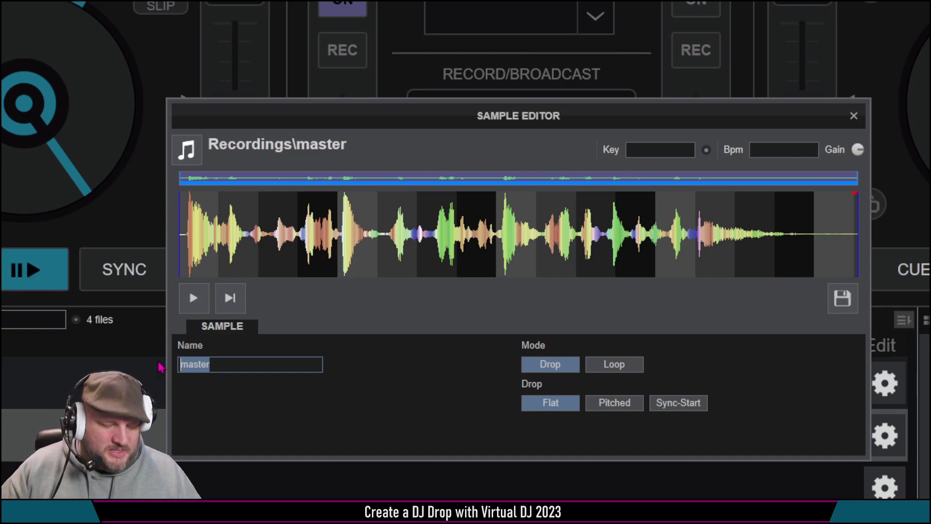
pyautogui.write('Example Drop')
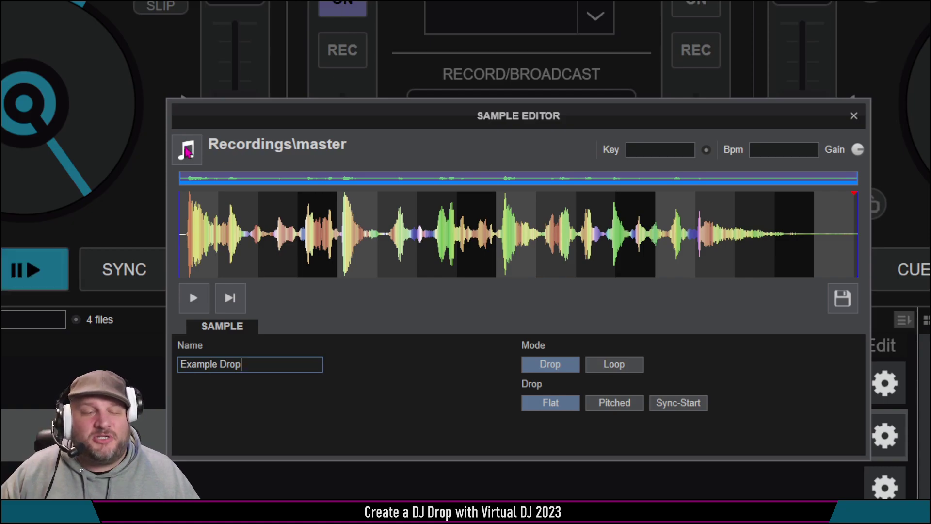
pyautogui.click(188, 152)
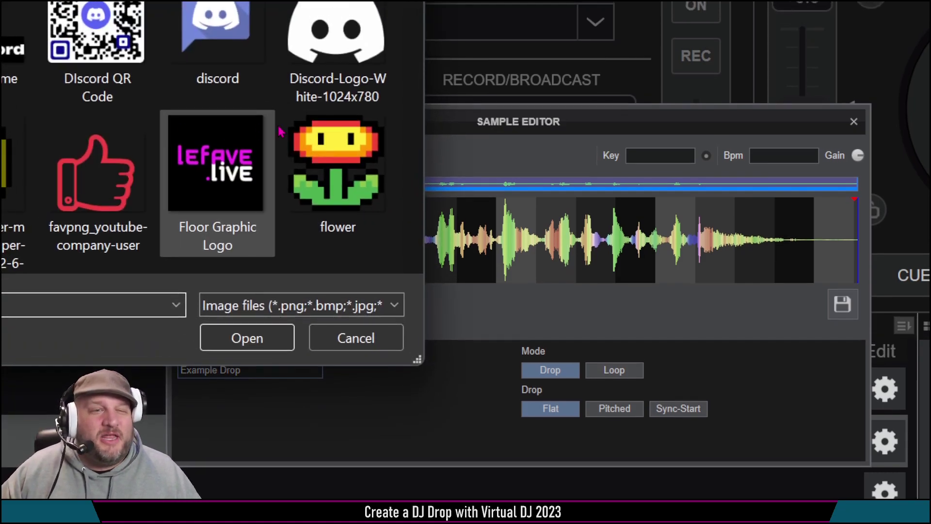
pyautogui.scroll(-1, 291, 160)
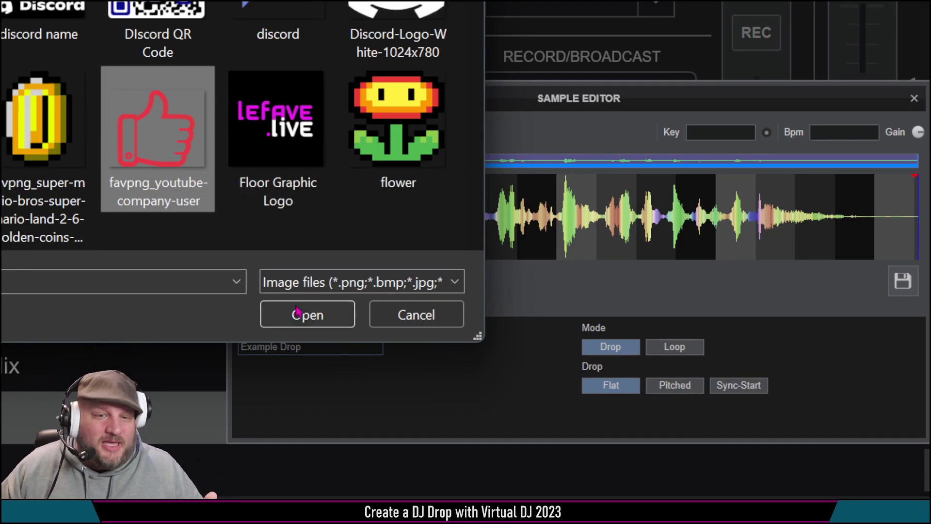
pyautogui.click(302, 339)
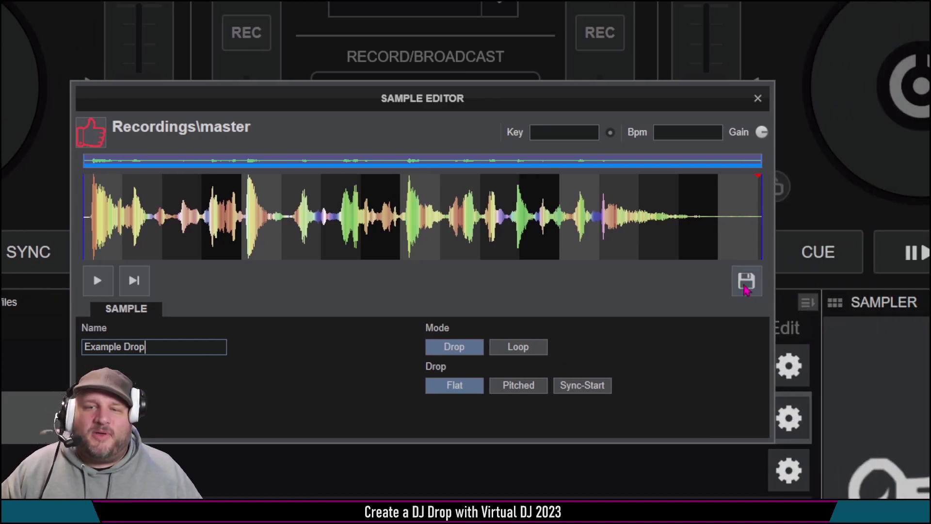
pyautogui.click(902, 281)
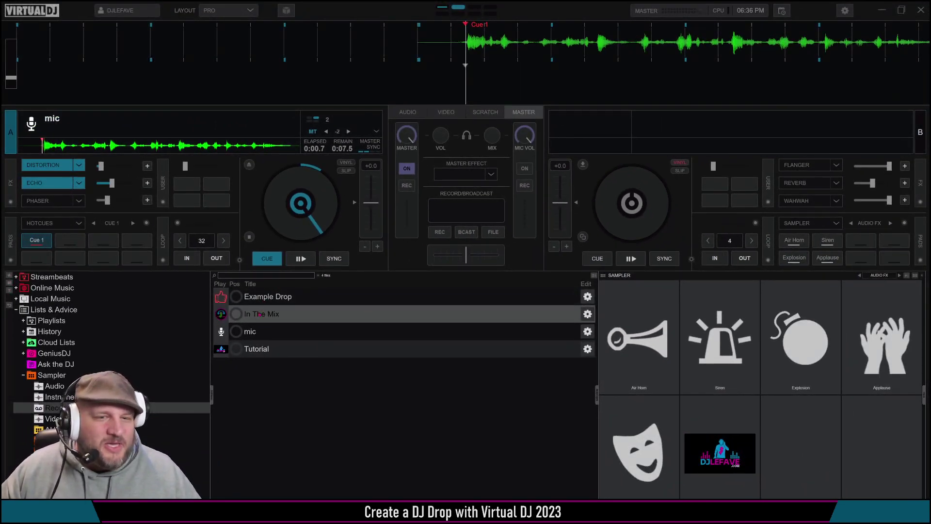
# Step: Place 'Example Drop' in an empty sampler slot, load it on deck A, and play its pad
pyautogui.click(311, 298)
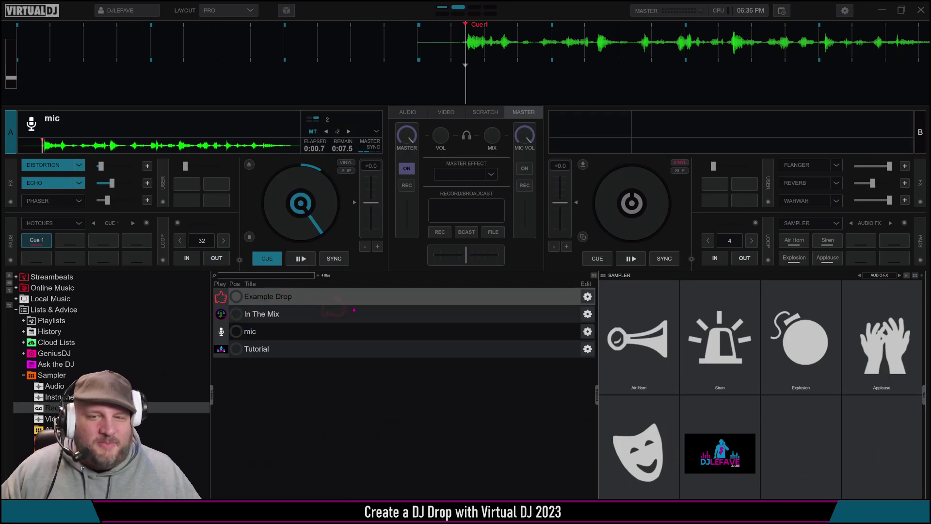
pyautogui.moveTo(430, 320); pyautogui.dragTo(811, 456)
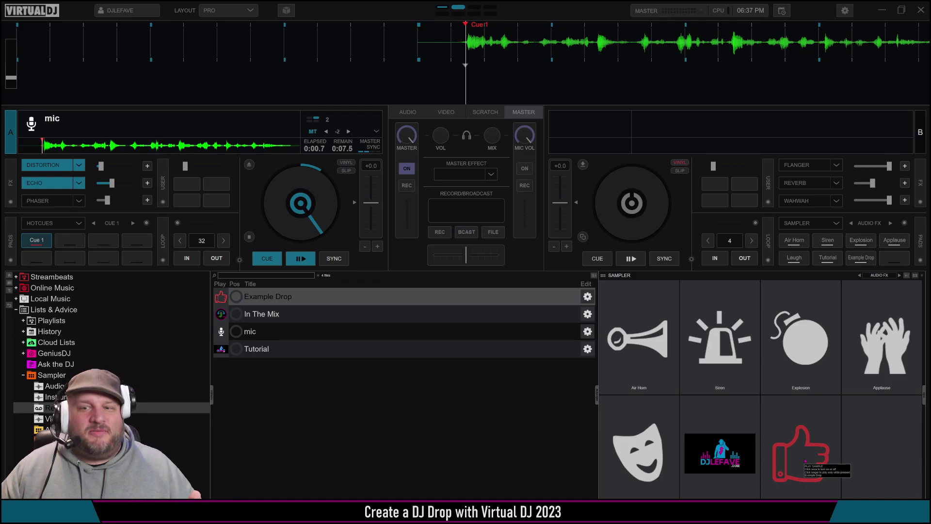
pyautogui.moveTo(250, 226); pyautogui.dragTo(257, 213)
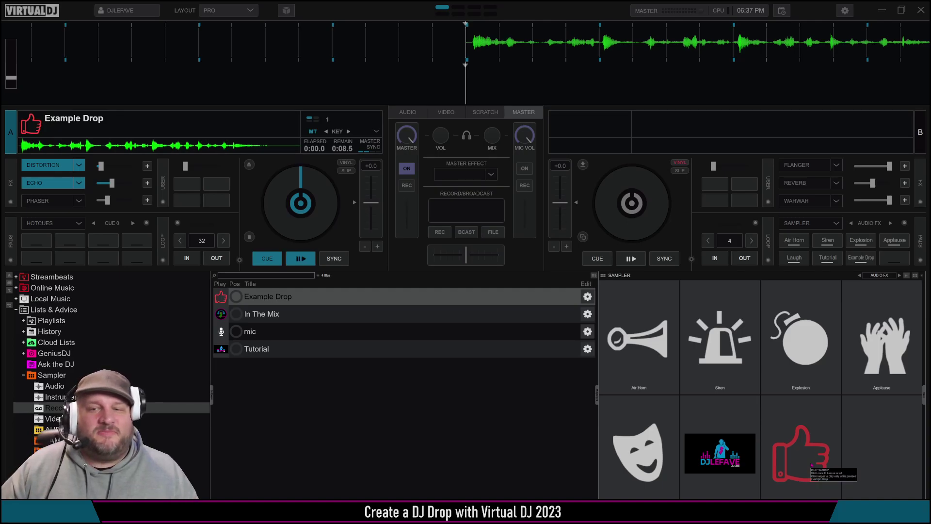
pyautogui.click(811, 464)
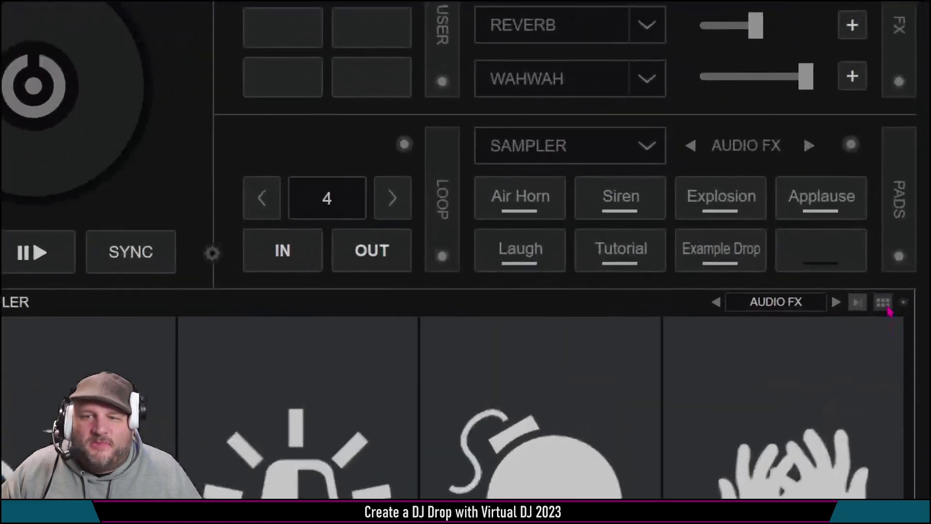
# Step: Switch the sampler to volume list view, lower Explosion slightly, then play Explosion and Example Drop together
pyautogui.click(914, 275)
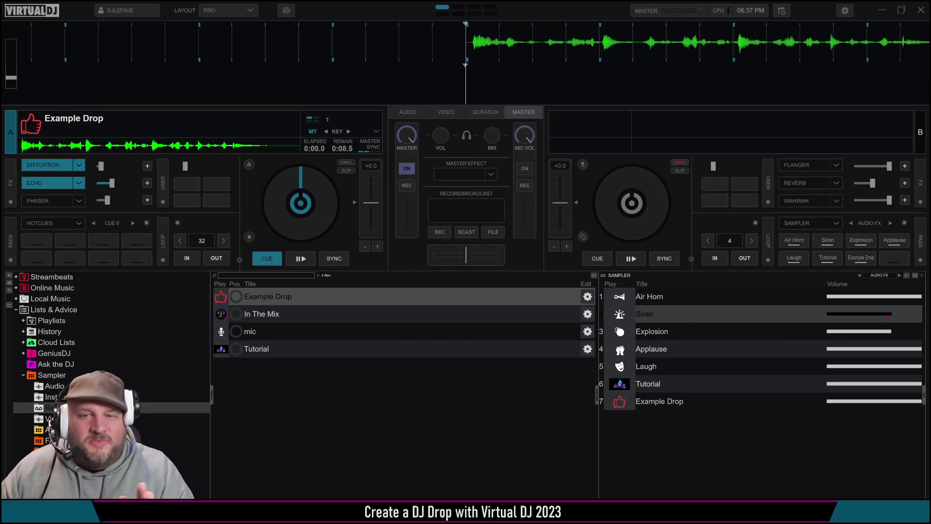
pyautogui.moveTo(878, 333); pyautogui.dragTo(872, 333)
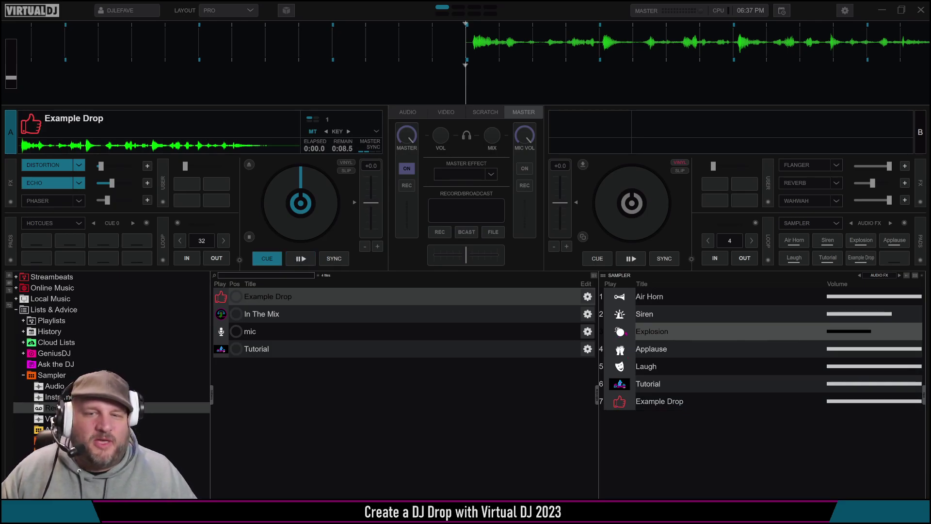
pyautogui.click(620, 331)
pyautogui.click(619, 402)
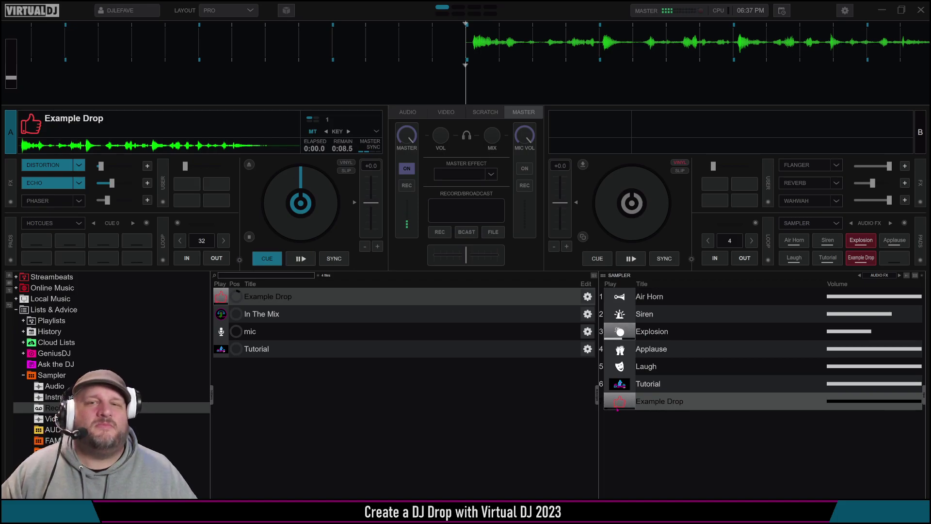